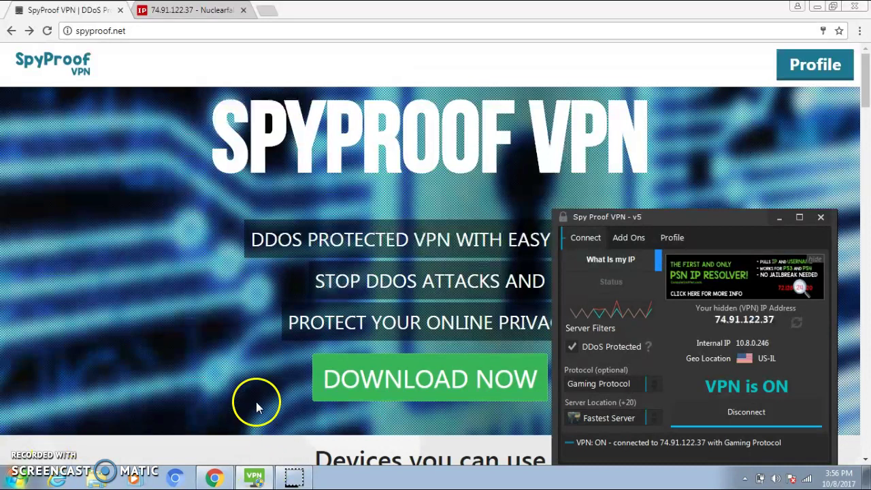
Look through the Add Ons, Profile and Connect pages of the Spy Proof VPN client, and minimize its window.
left_click(641, 238)
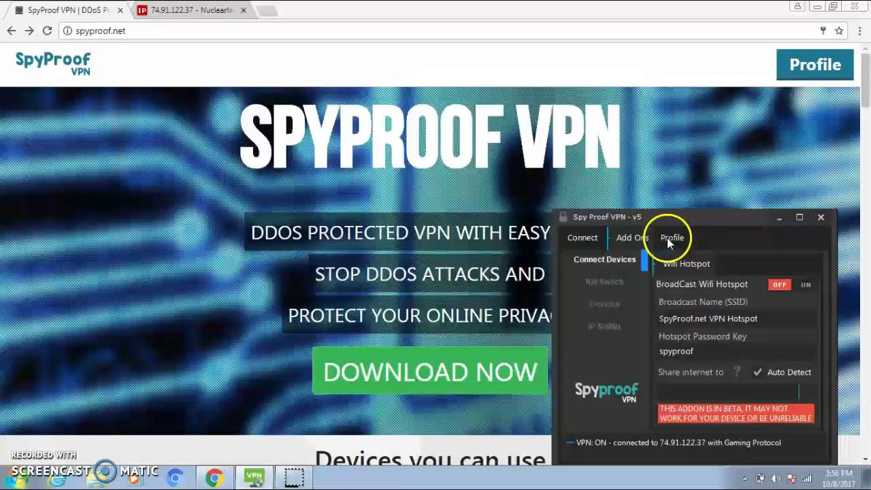
left_click(667, 241)
left_click(588, 243)
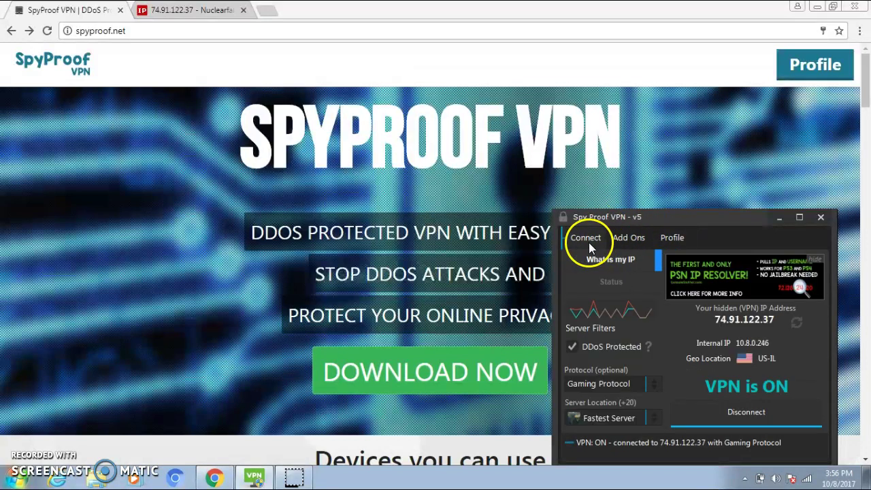
left_click(779, 217)
Examine the lifetime plans, feature descriptions and available server locations on the SpyProof VPN homepage.
left_click_drag(866, 64, 865, 129)
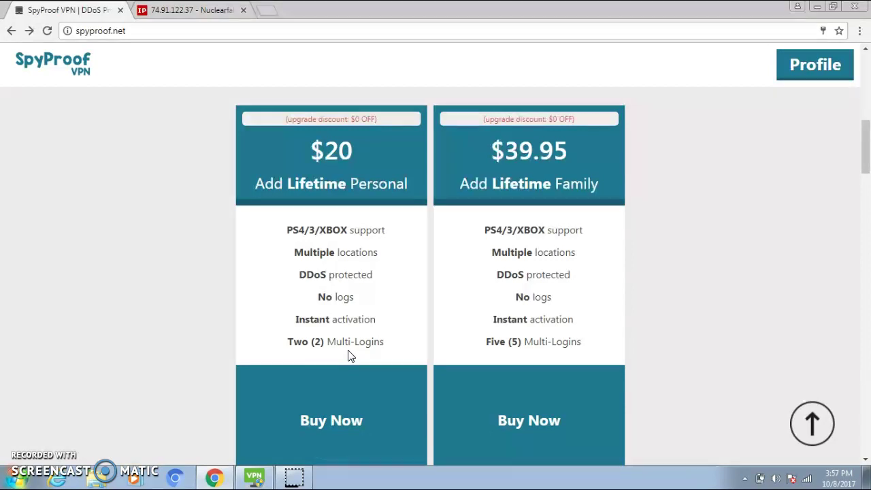
left_click(298, 349)
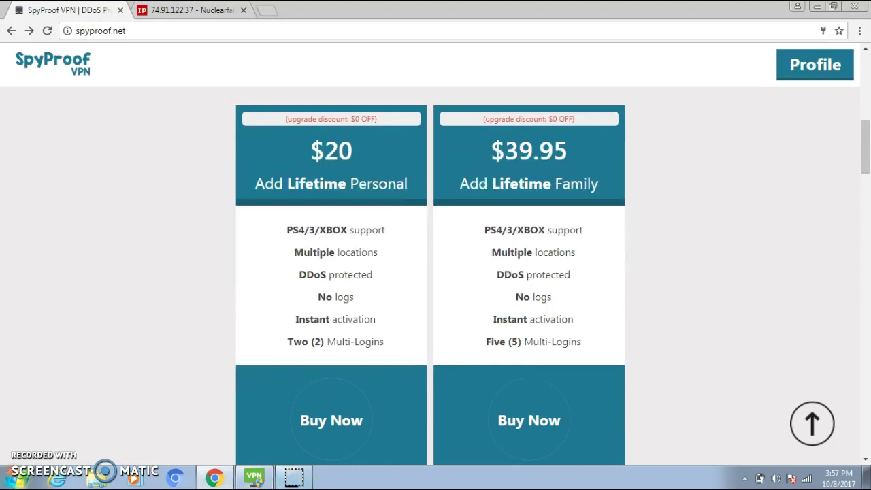
left_click(865, 182)
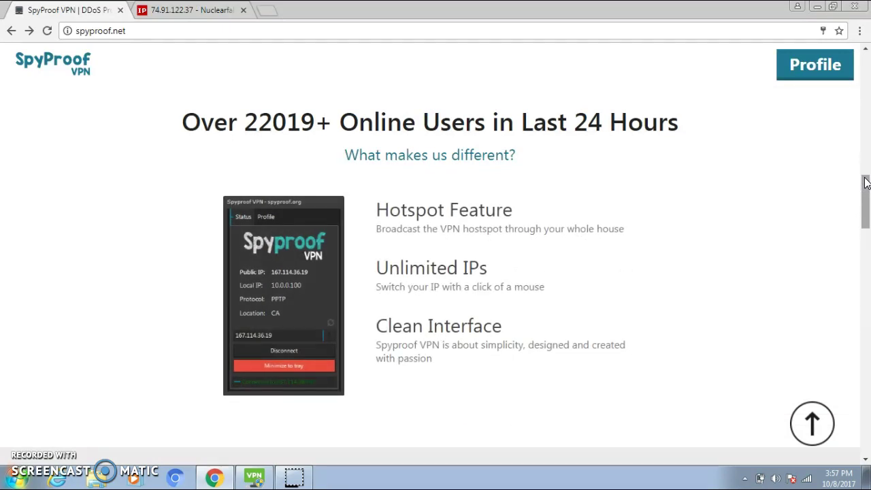
scroll(866, 182, "down", 1)
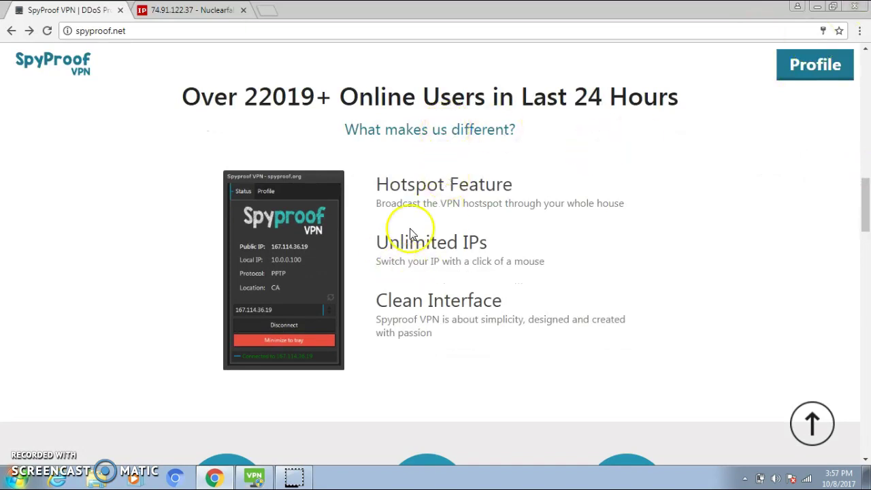
scroll(502, 304, "down", 4)
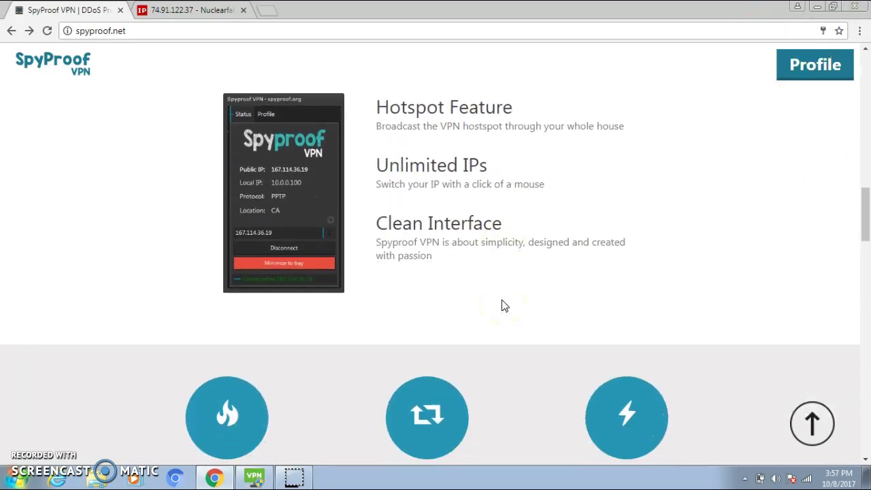
scroll(501, 301, "down", 2)
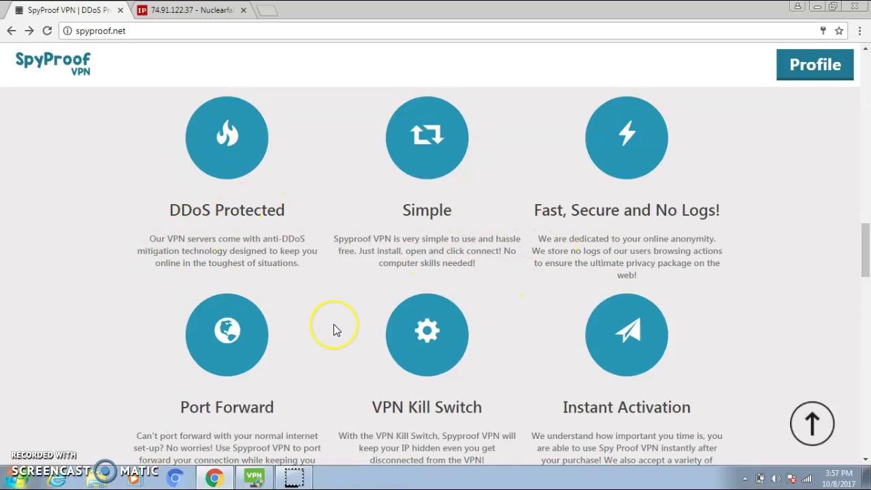
scroll(333, 330, "down", 1)
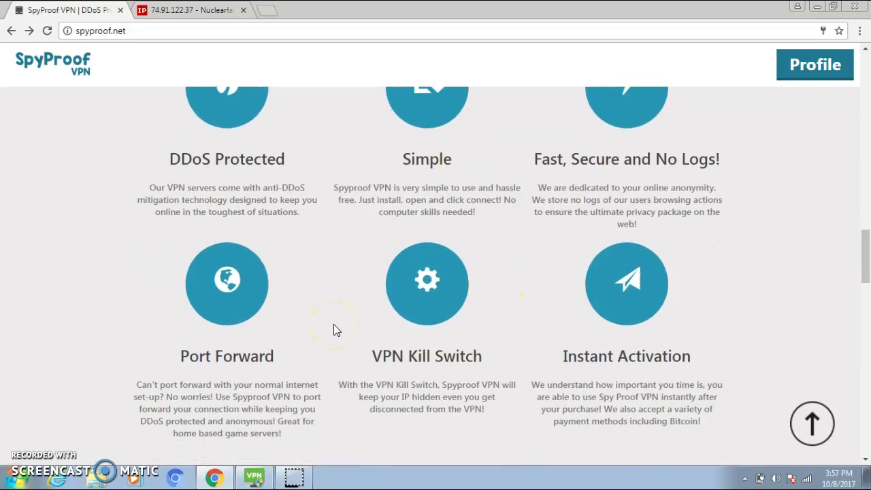
scroll(334, 329, "down", 6)
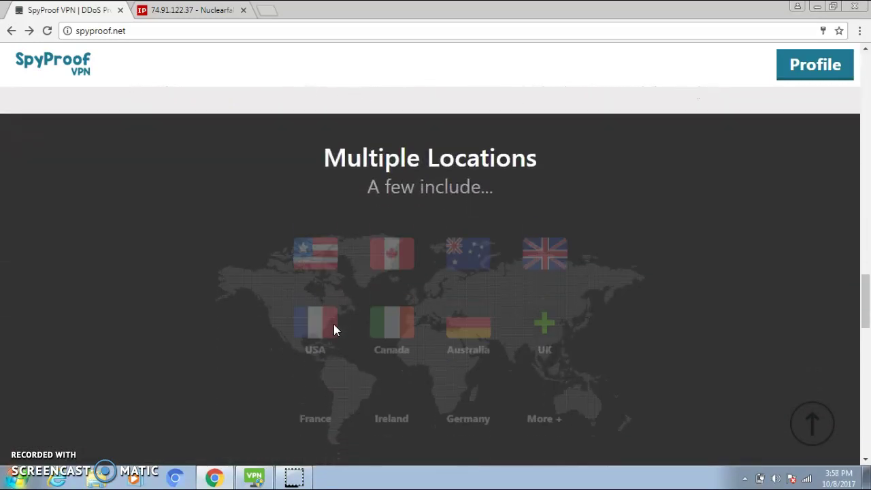
scroll(333, 330, "down", 2)
scroll(333, 330, "up", 6)
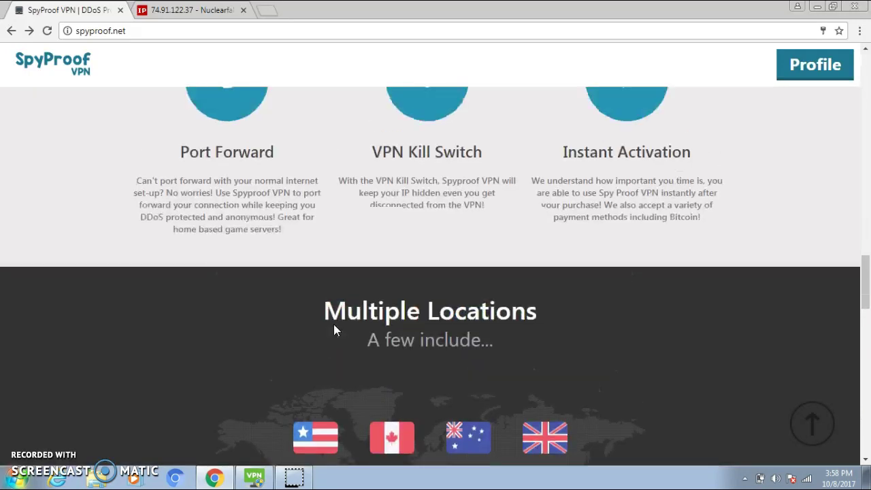
scroll(333, 330, "down", 1)
Return to the start of the homepage and log out of the SpyProof account.
left_click(811, 421)
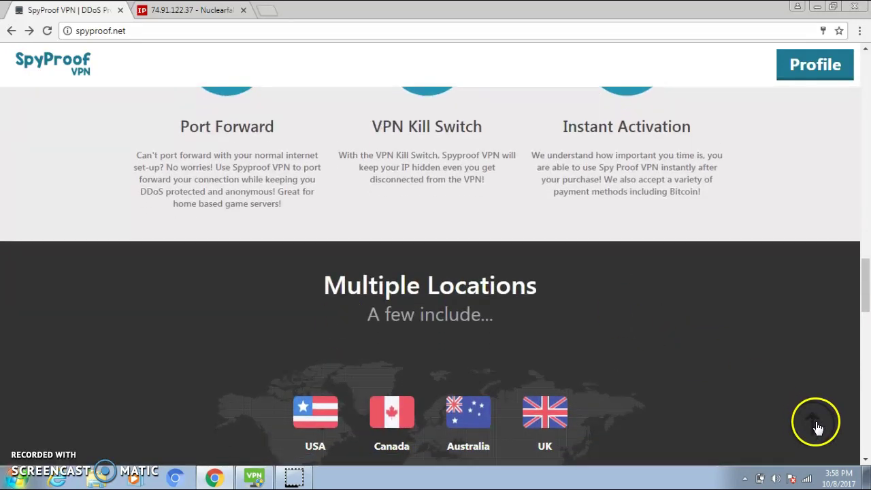
left_click(810, 62)
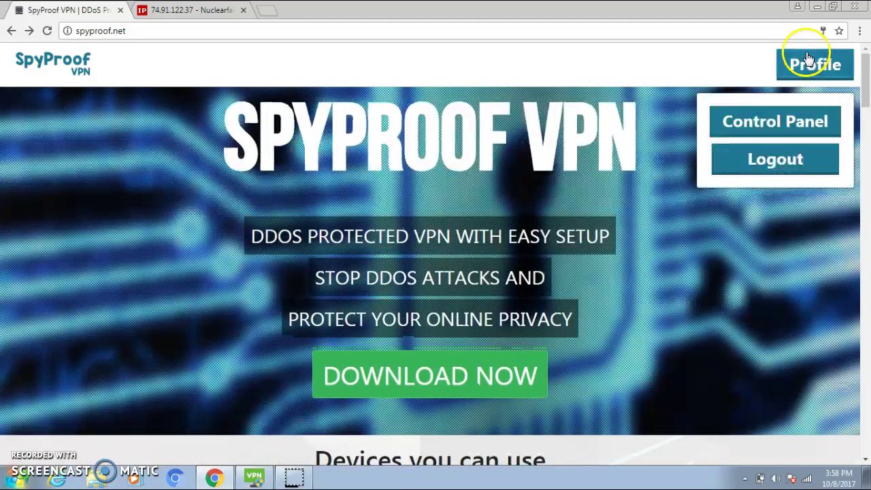
left_click(777, 159)
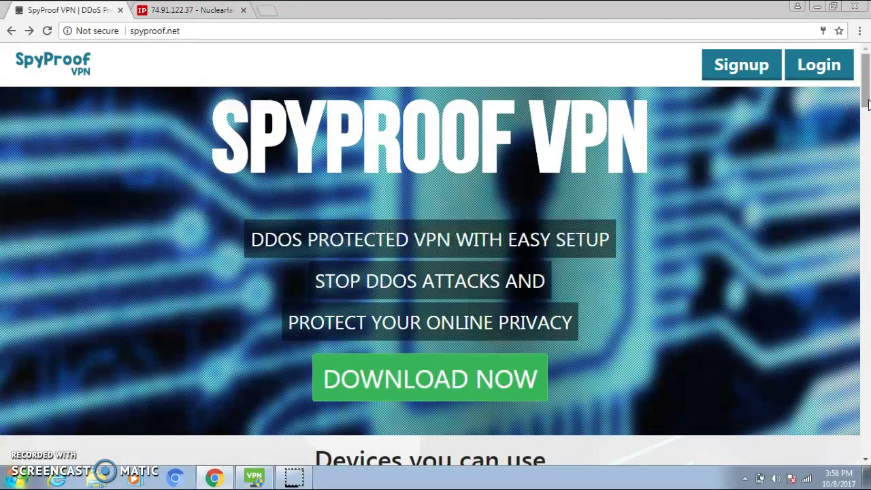
Log in to the SpyProof account, filling the password field with the browser's saved password.
left_click(816, 66)
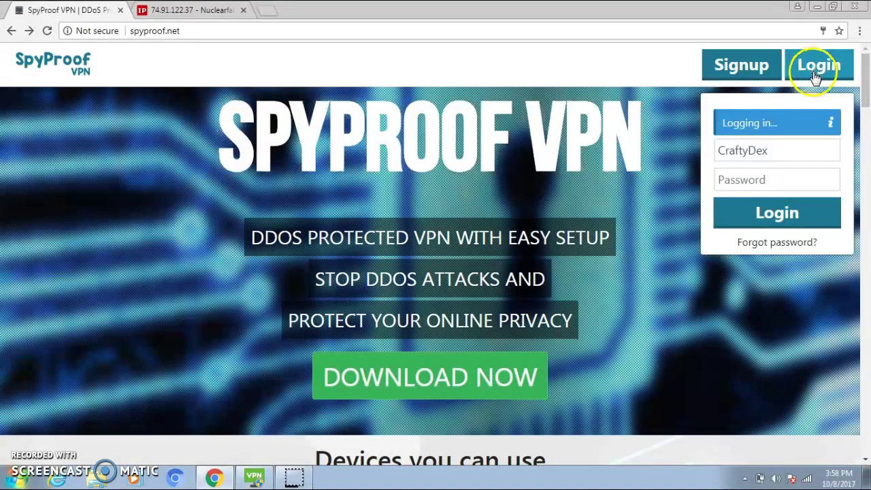
left_click(757, 178)
left_click(760, 185)
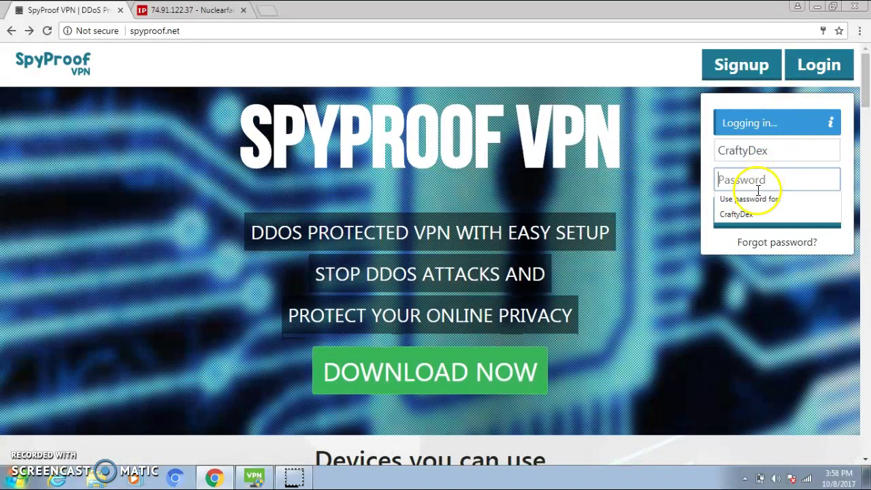
left_click(753, 214)
left_click(753, 212)
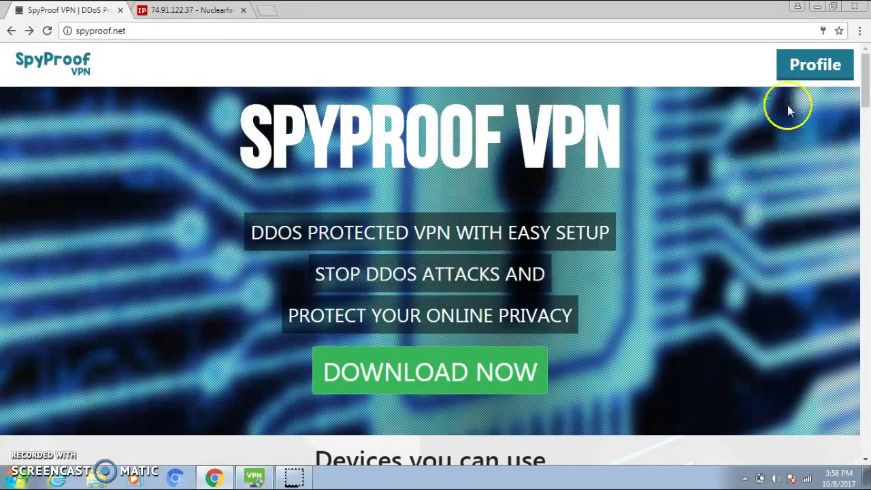
Open the account's Control Panel page, then briefly bring up the Spy Proof VPN client and minimize it.
mouse_move(823, 77)
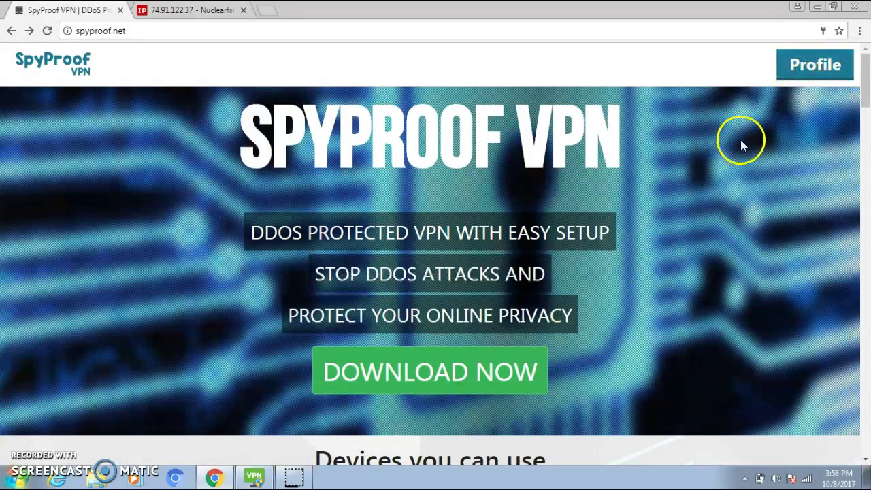
mouse_move(815, 59)
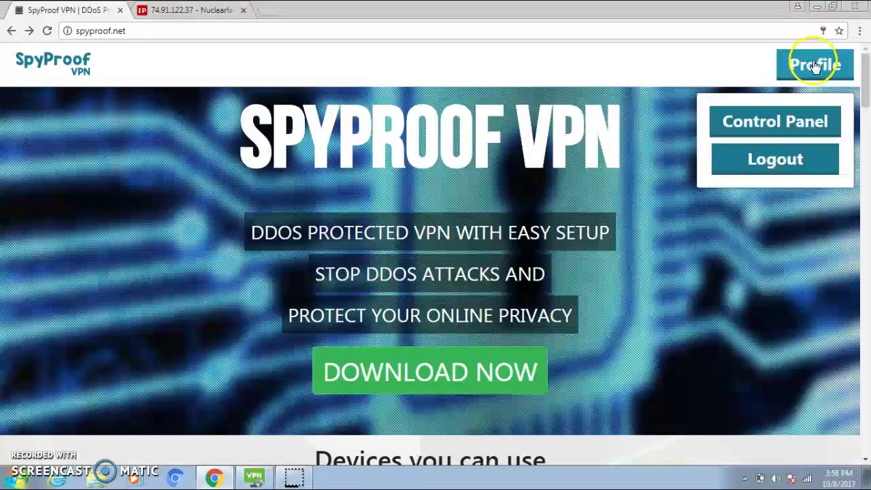
left_click(781, 122)
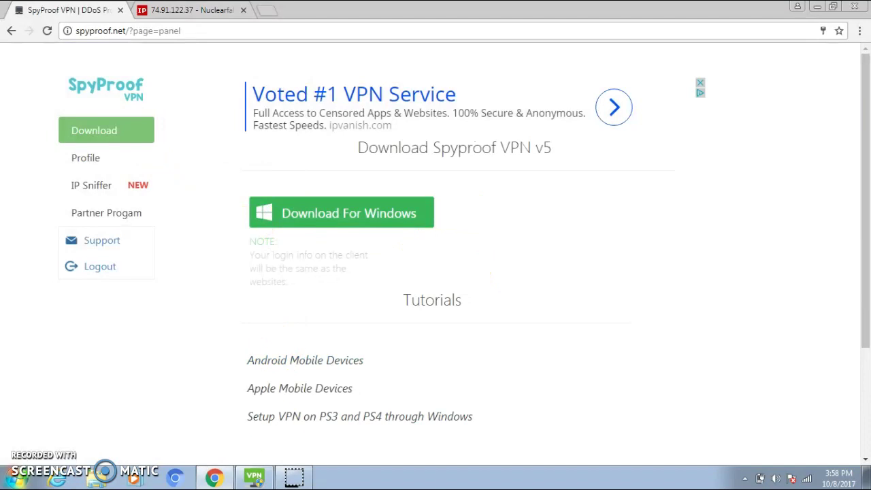
left_click(254, 477)
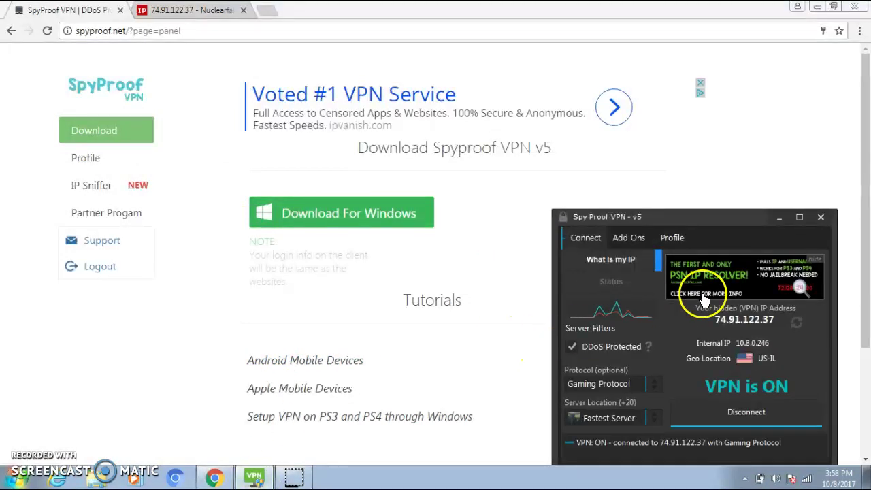
left_click(780, 217)
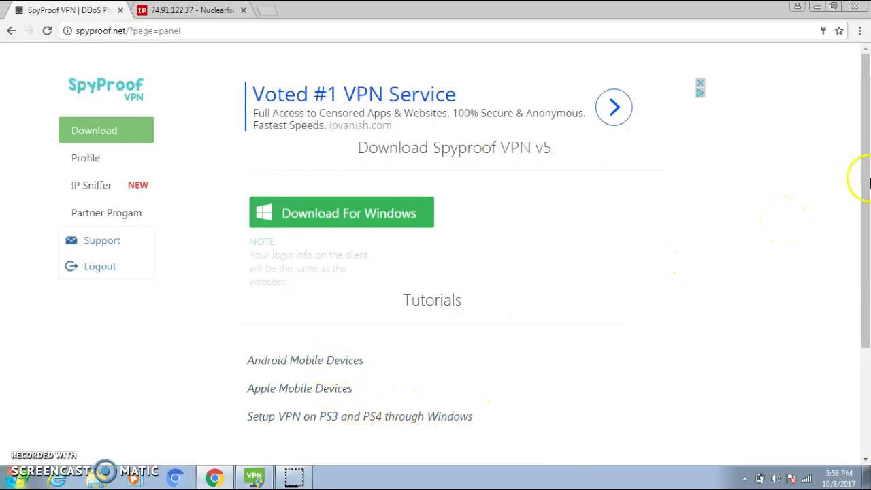
Expand the Apple Mobile Devices tutorial to view its instructions, and collapse it again.
scroll(855, 204, "down", 1)
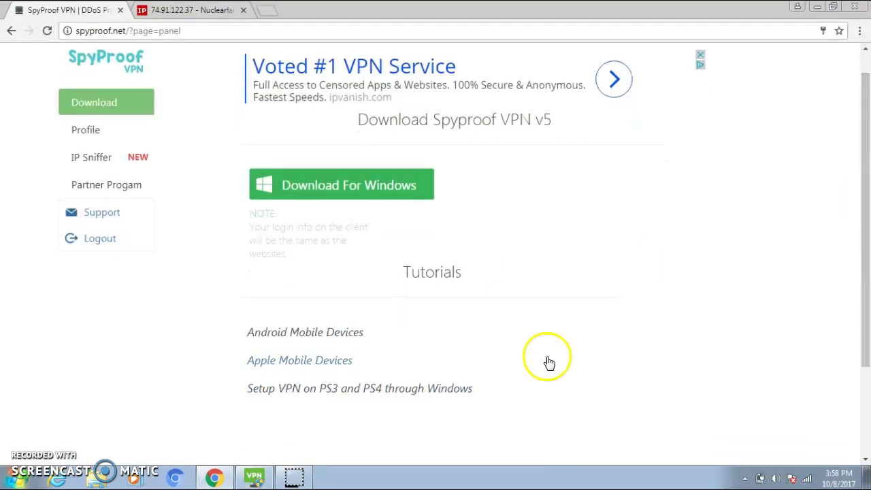
left_click(376, 342)
left_click(340, 361)
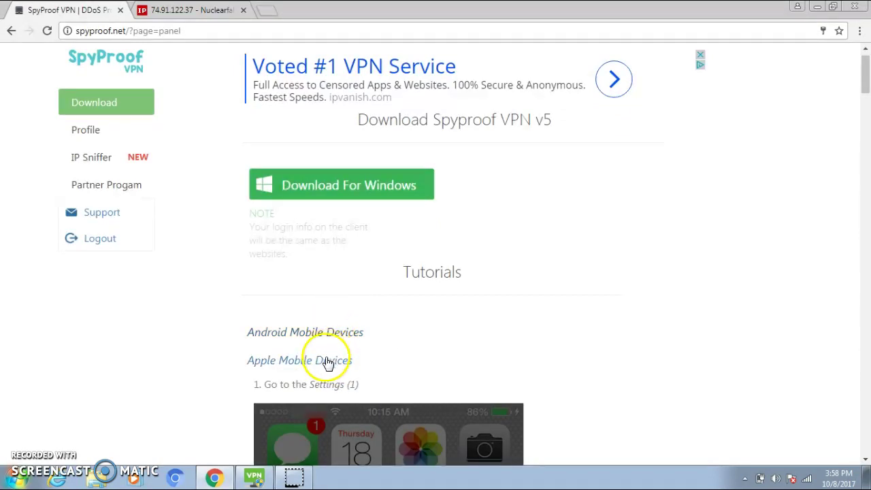
left_click(327, 358)
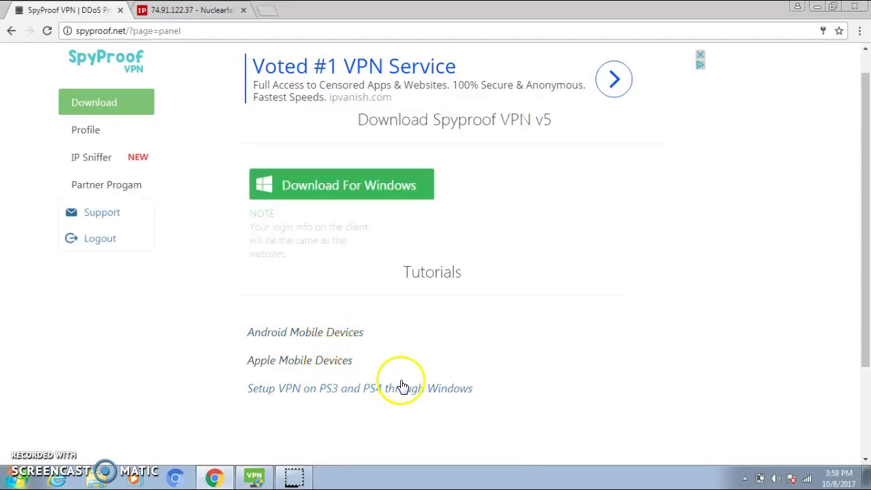
Expand the tutorial "Setup VPN on PS3 and PS4 through Windows" and read through its numbered instructions.
left_click(449, 389)
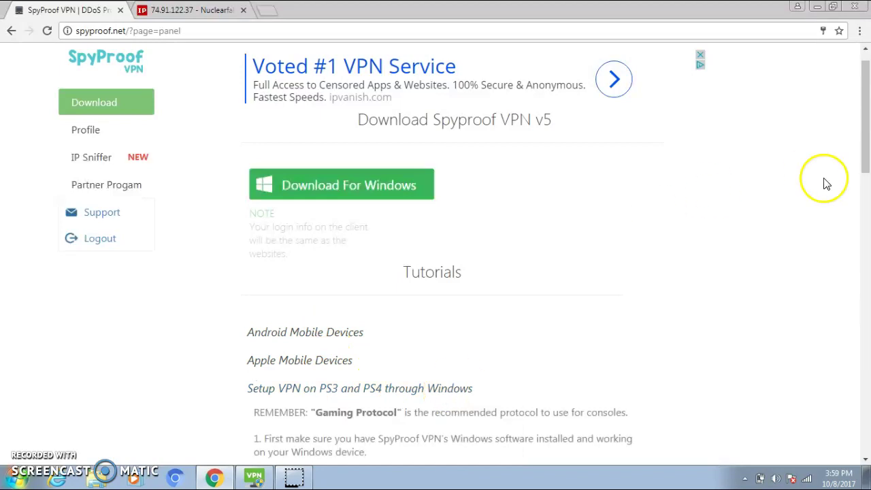
left_click_drag(864, 144, 863, 184)
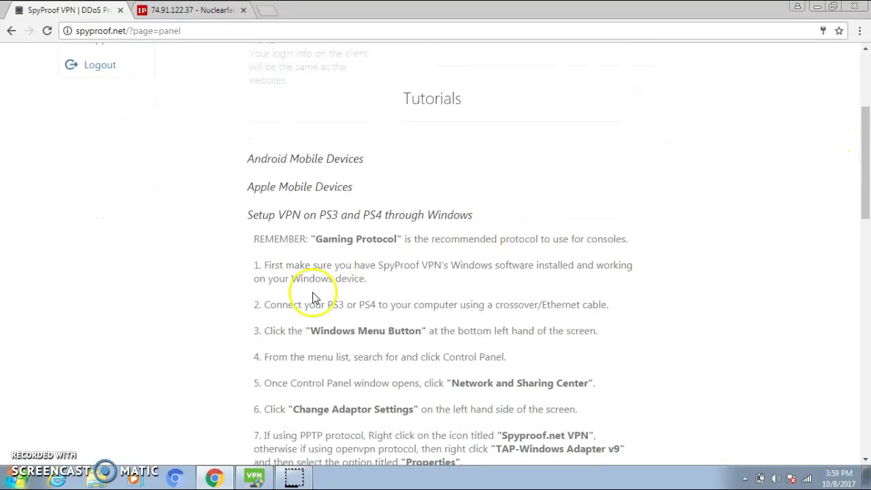
left_click_drag(314, 279, 358, 349)
left_click(405, 331)
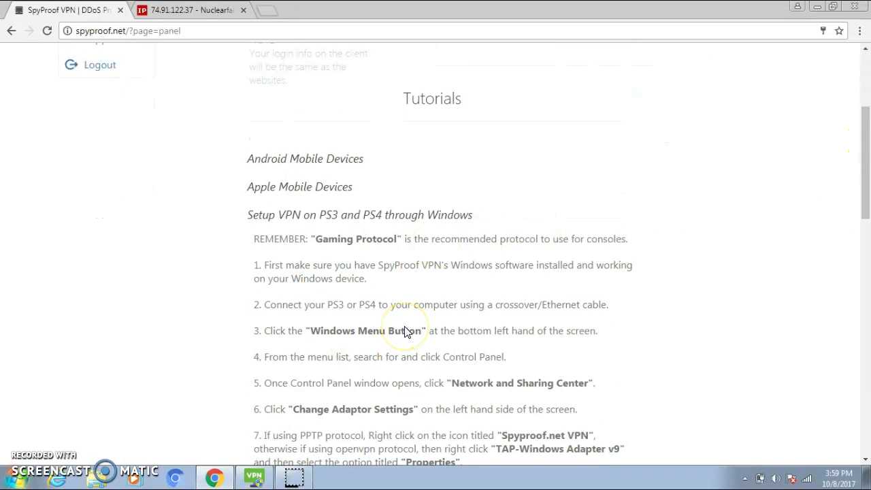
left_click_drag(867, 178, 867, 354)
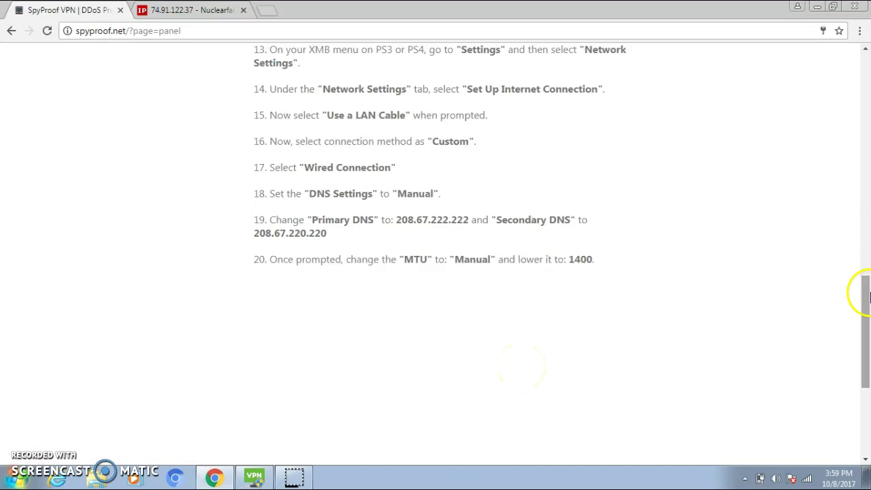
left_click_drag(861, 295, 855, 230)
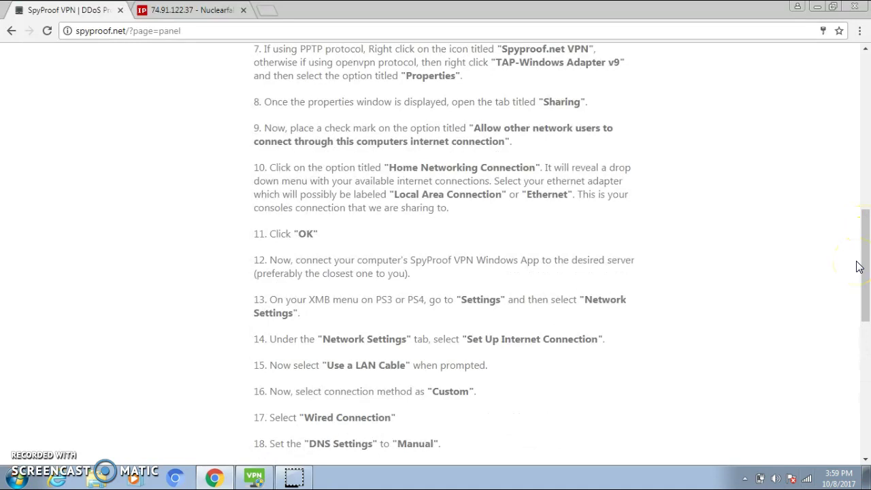
left_click_drag(858, 268, 868, 176)
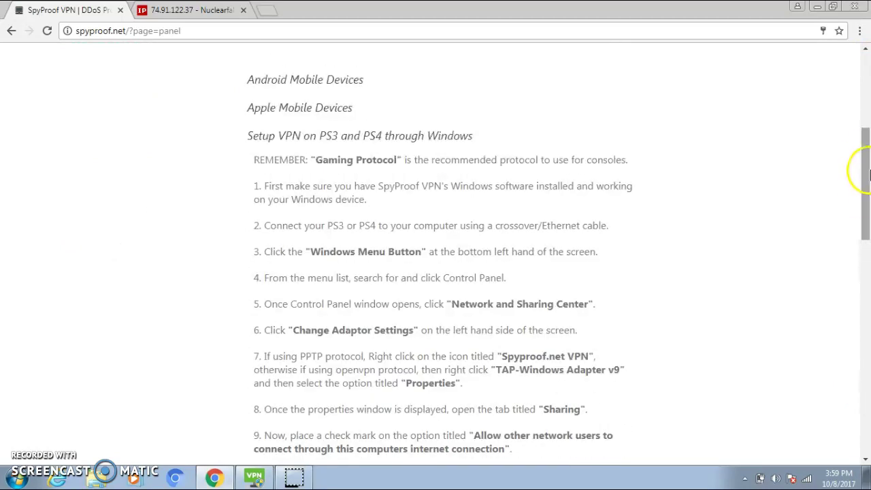
left_click_drag(855, 146, 859, 34)
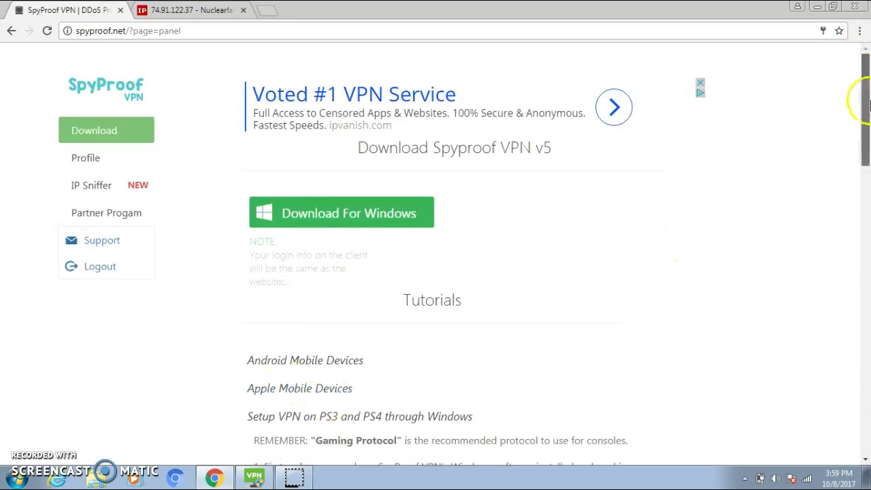
left_click_drag(866, 102, 860, 187)
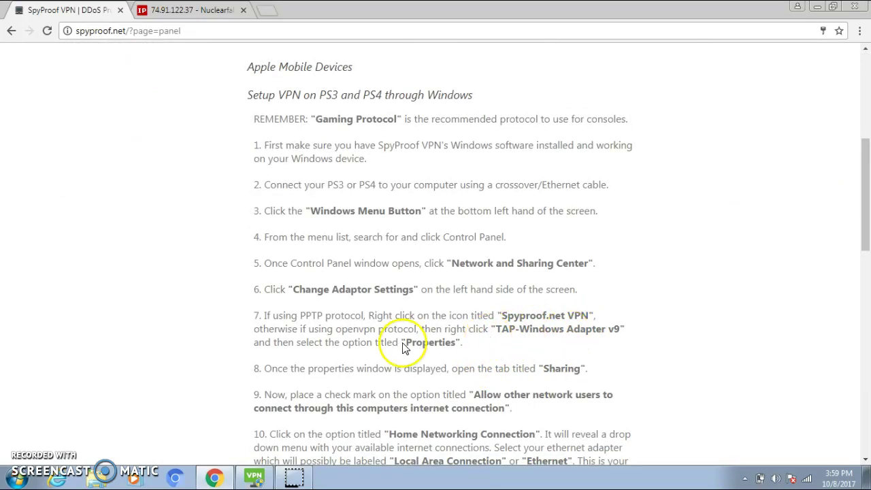
left_click_drag(868, 196, 864, 105)
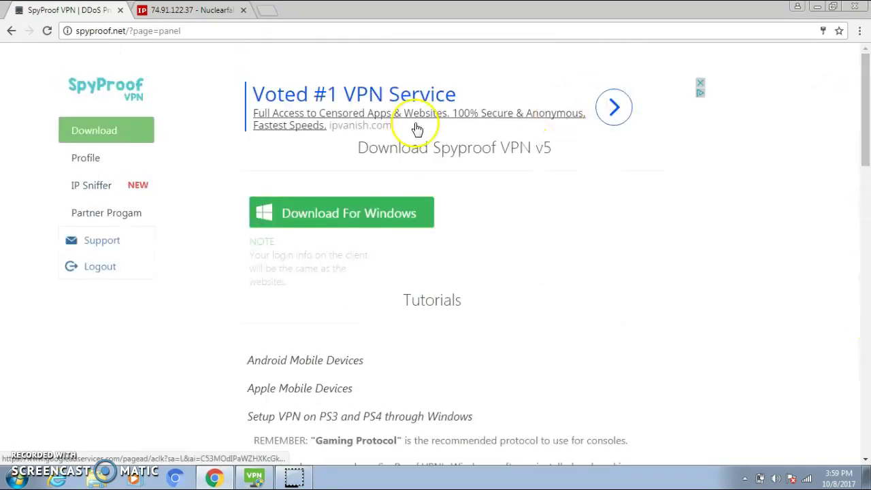
Open the account's Manage Profile page in the SpyProof control panel.
left_click(122, 165)
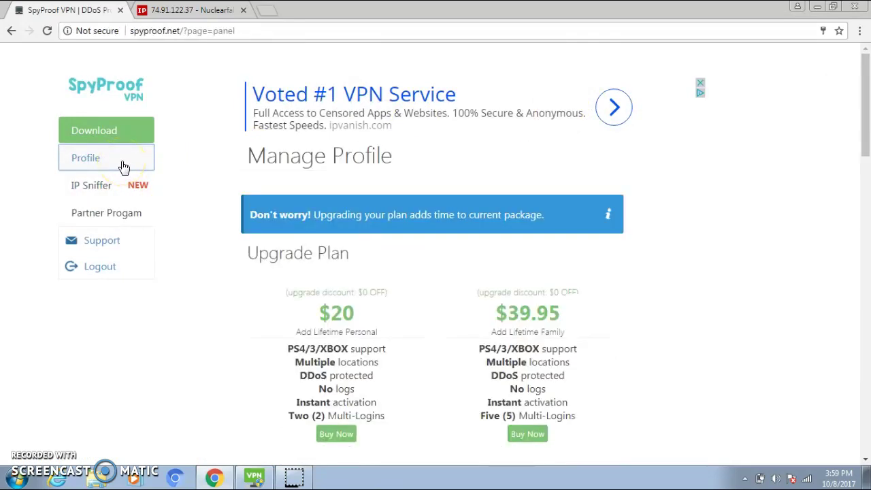
Look through the upgrade plans and add-ons on the Manage Profile page, and bring up the IP lookup results page.
left_click_drag(862, 109, 868, 197)
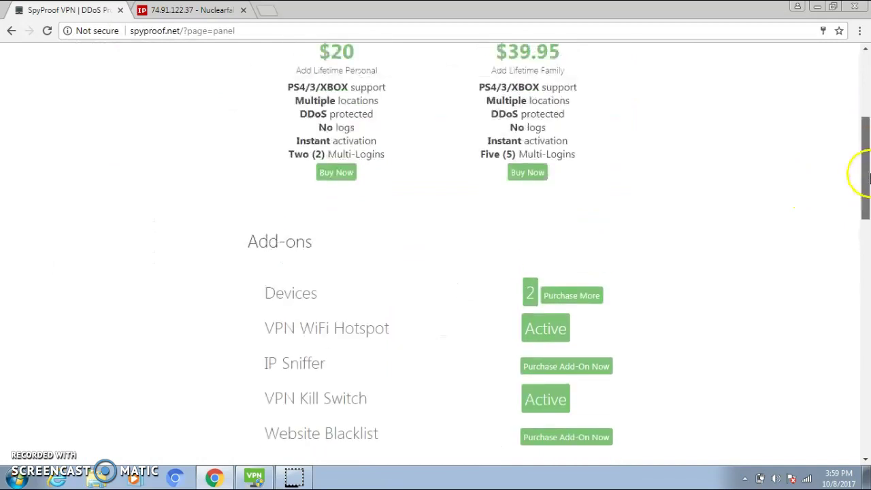
left_click_drag(865, 175, 858, 89)
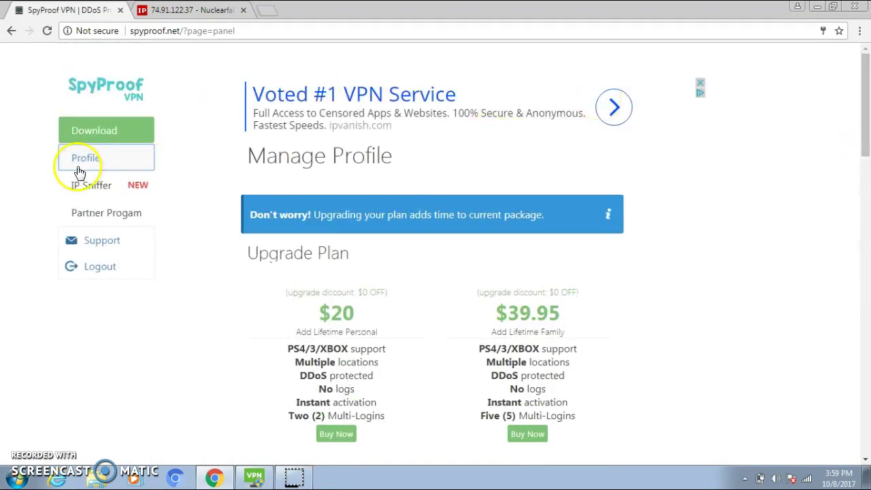
key("ctrl+Tab")
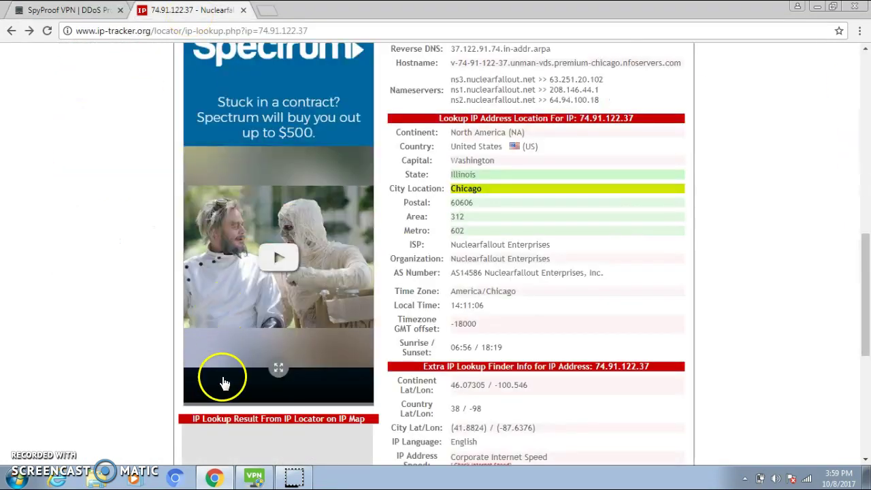
Switch to the Spy Proof VPN client and view its Wifi Hotspot add-on, membership details and profile settings.
left_click(253, 479)
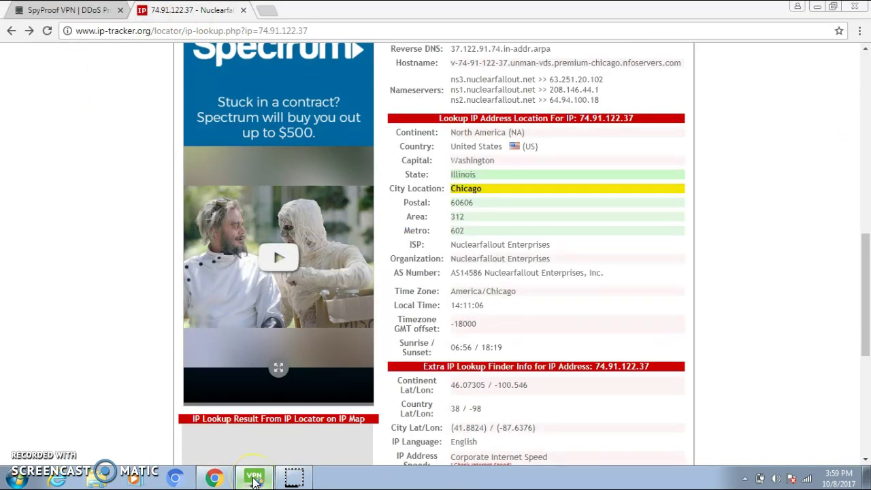
left_click(733, 315)
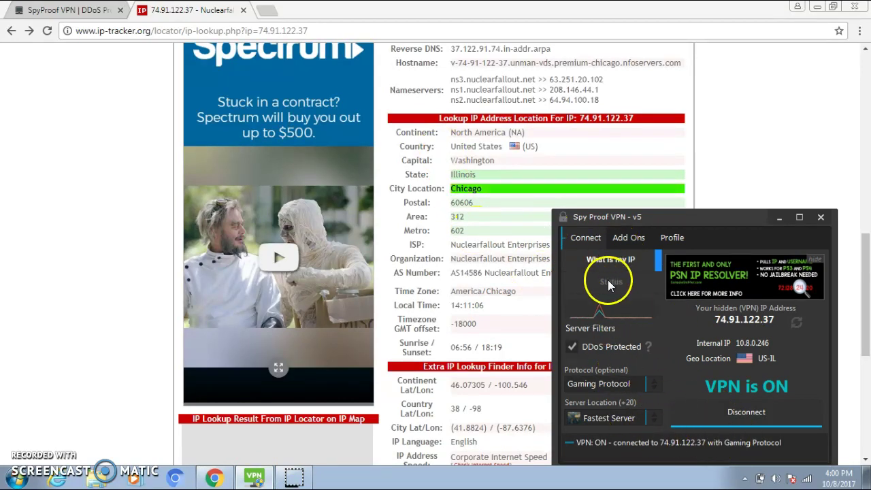
left_click(634, 237)
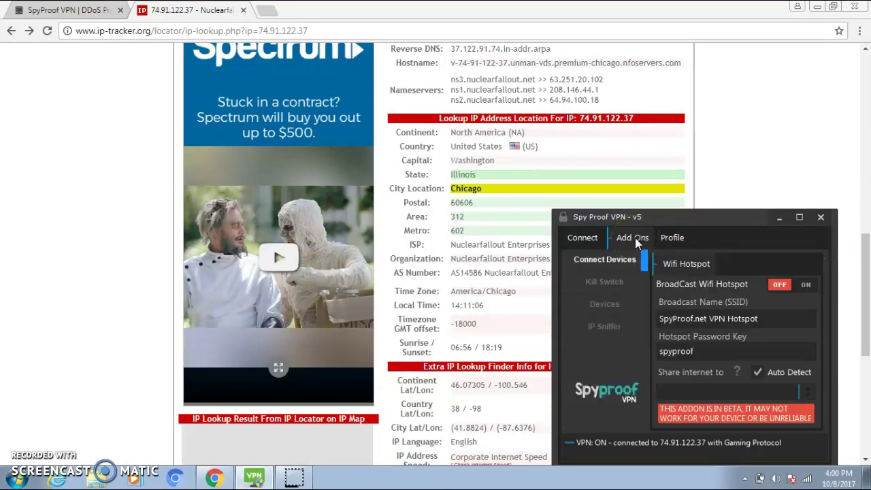
left_click(677, 233)
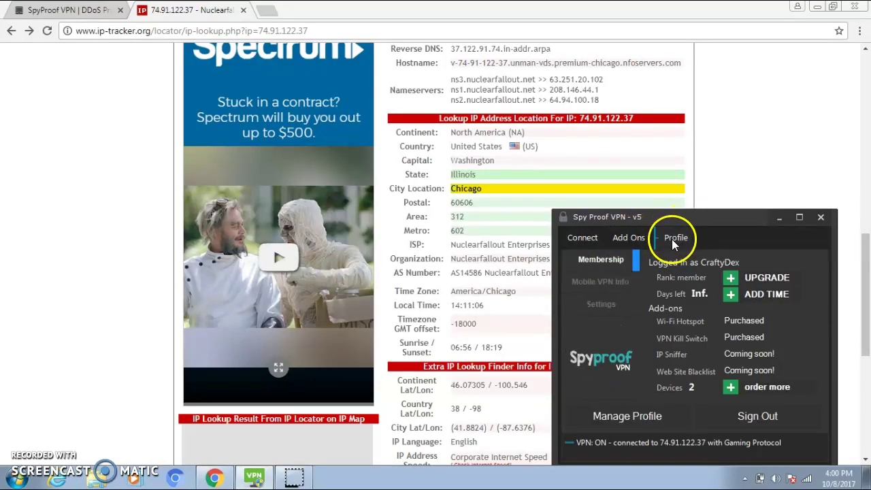
left_click(600, 312)
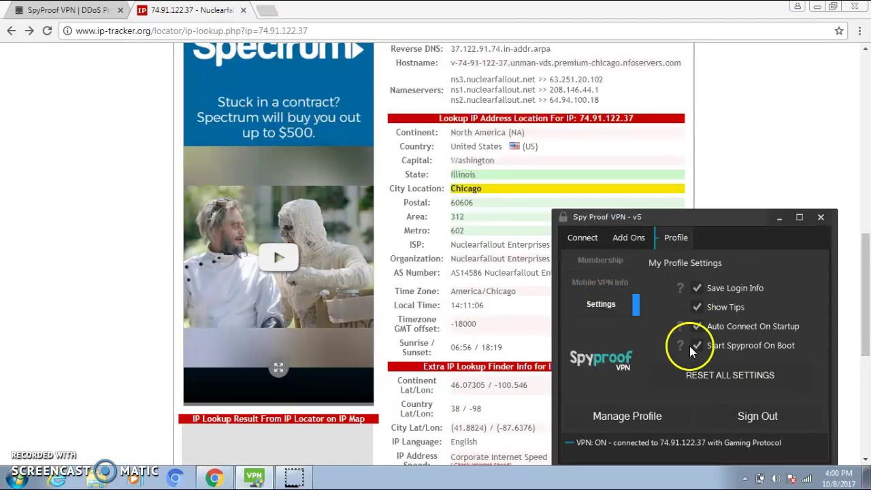
Examine the available server locations without changing the selection, and view the connection status graph and hidden IP details.
left_click(580, 239)
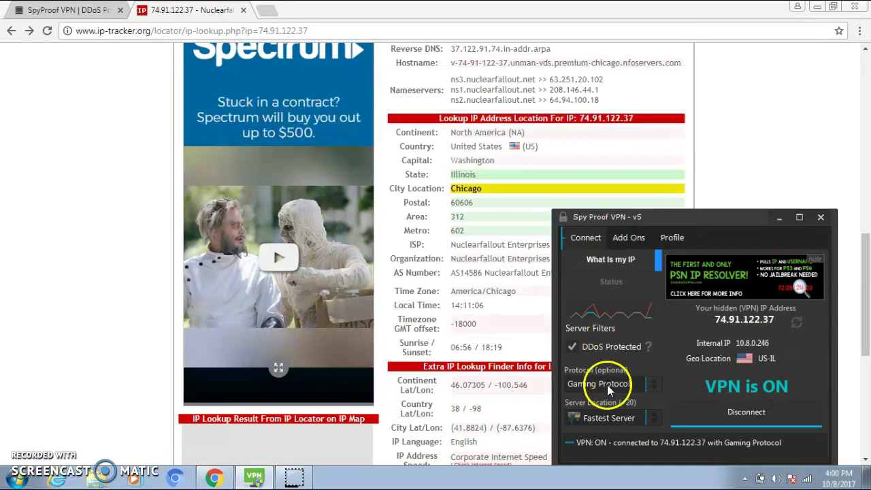
left_click(606, 419)
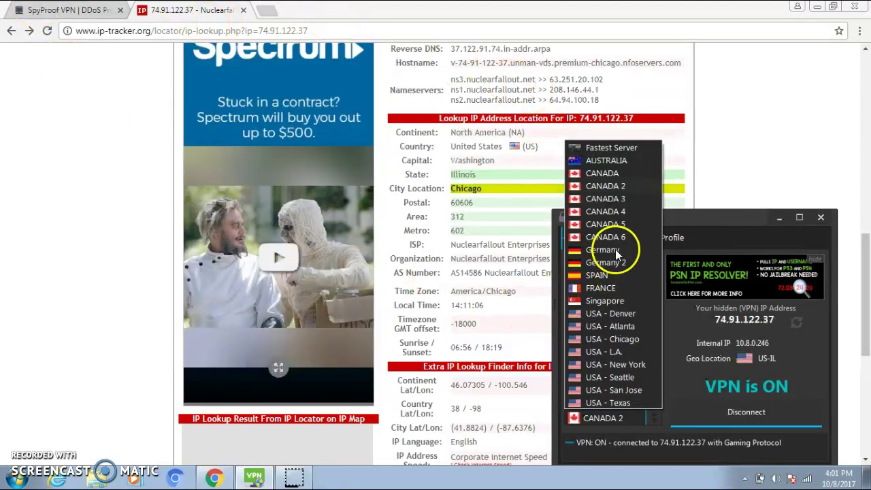
left_click(675, 255)
left_click(619, 276)
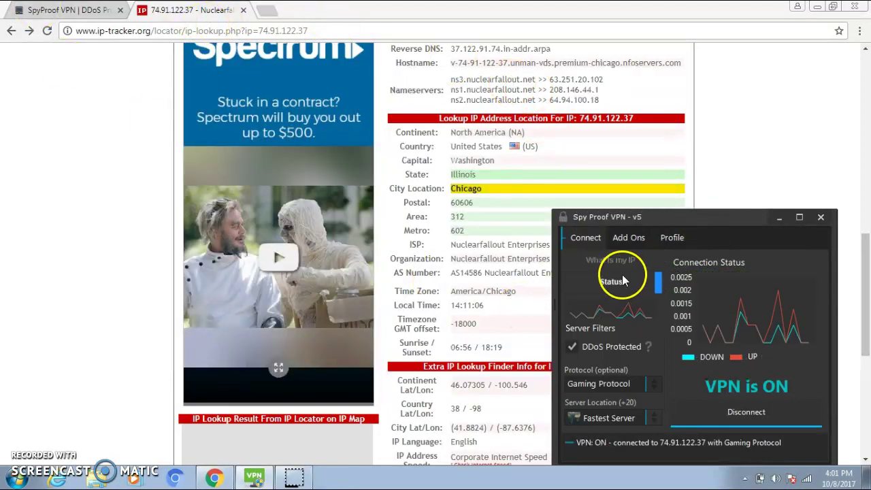
left_click(615, 267)
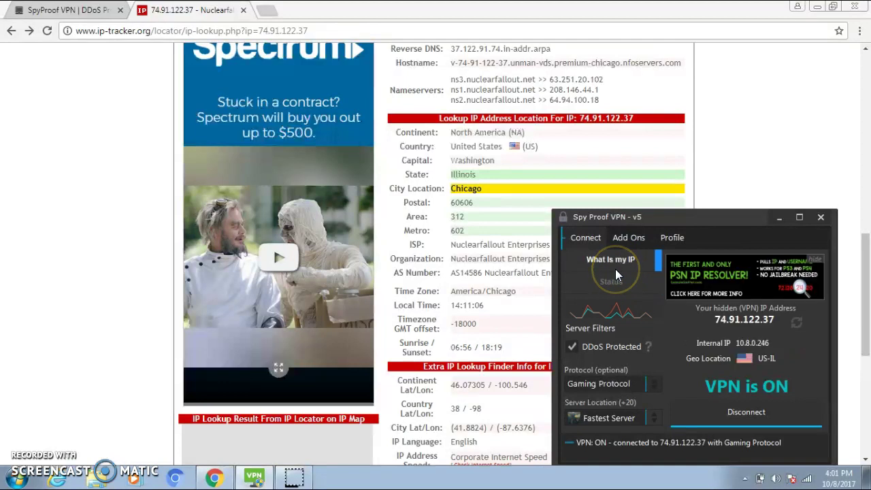
Examine the VPN client's add-ons: Connect Devices, Kill Switch, Devices and IP Sniffer, ending on the IP Sniffer information.
left_click(628, 239)
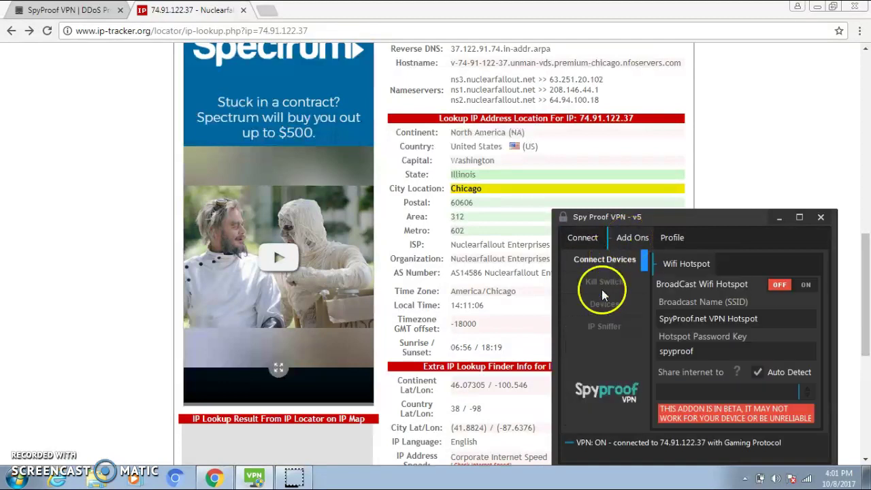
left_click(572, 235)
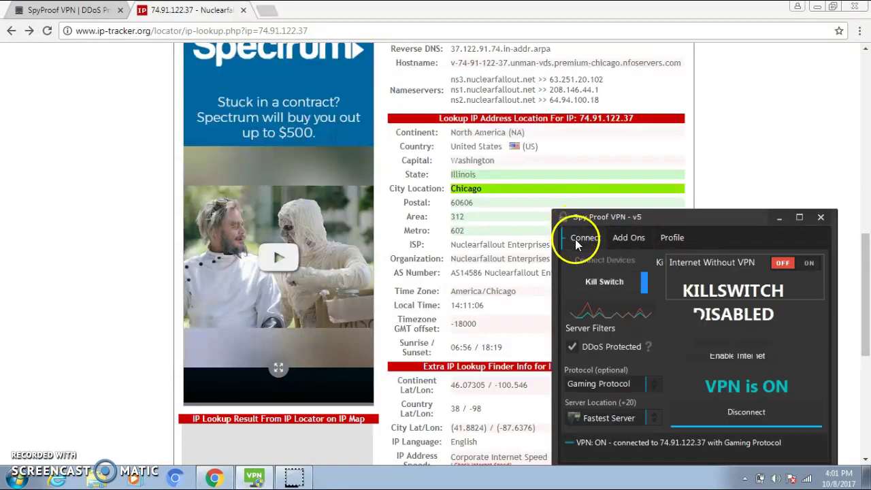
left_click(633, 236)
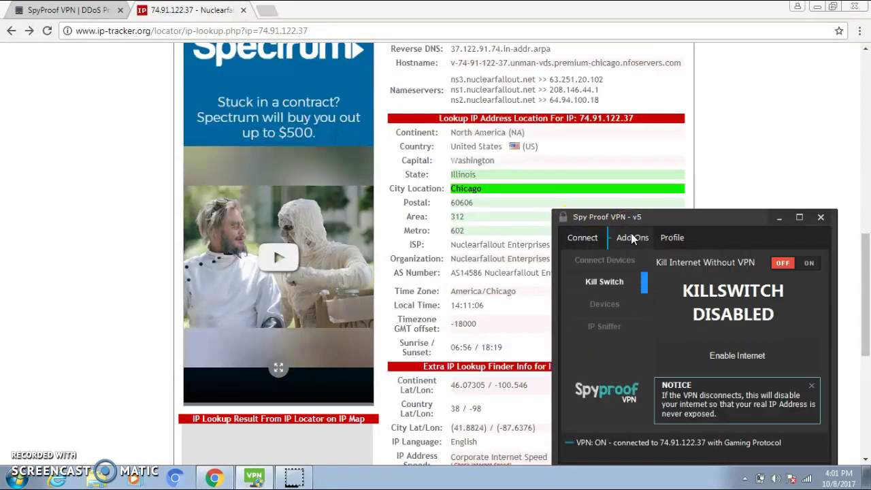
left_click(602, 262)
left_click(604, 308)
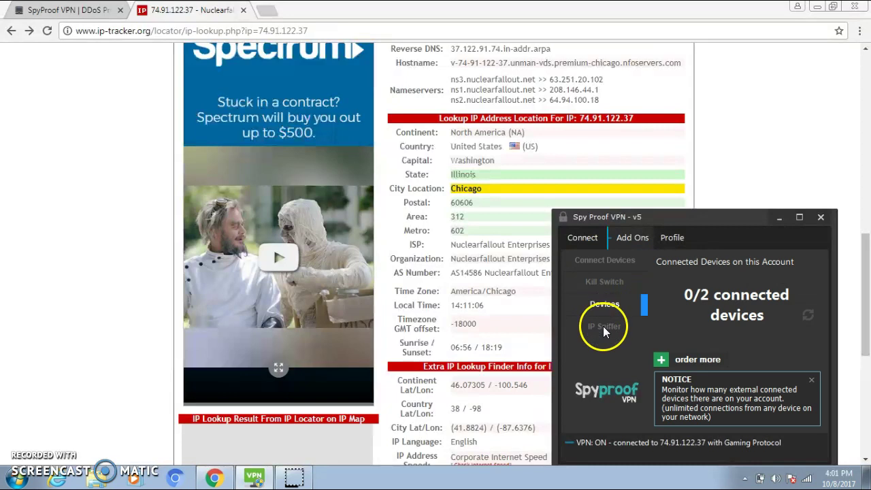
left_click(602, 326)
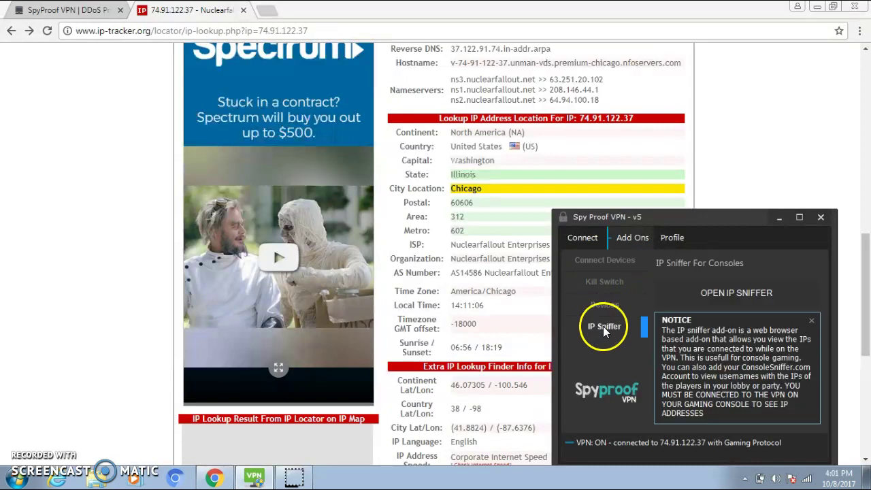
left_click(674, 238)
left_click(611, 241)
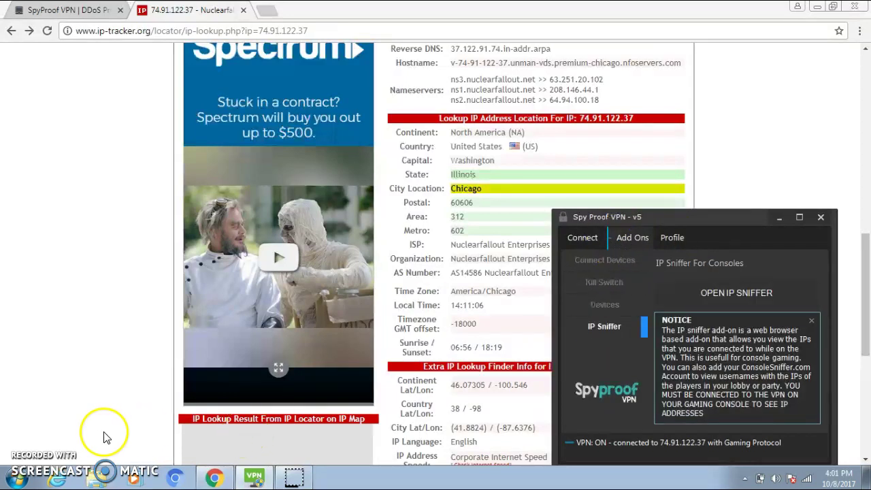